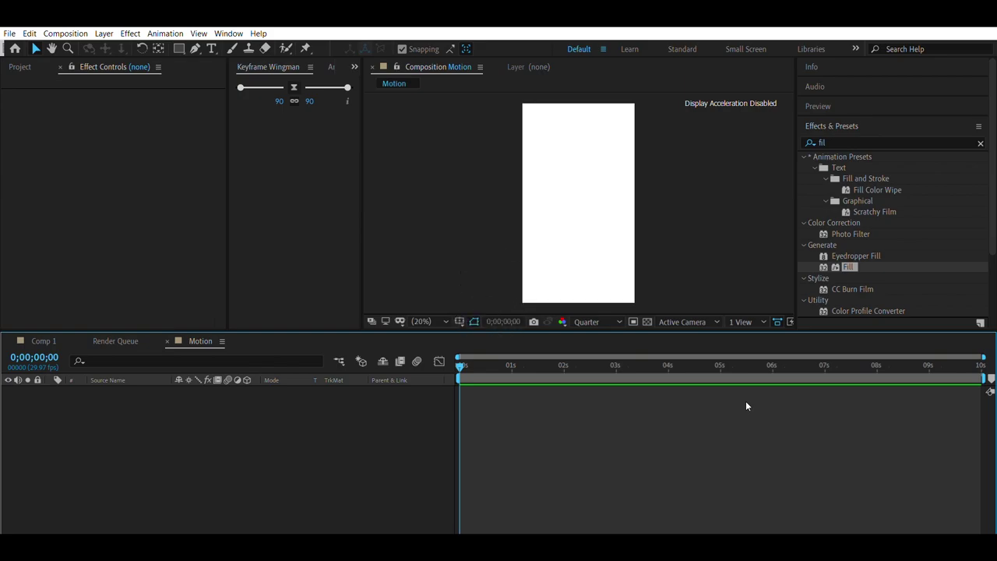
Step: Add a full-frame solid layer to the Motion comp with Ctrl+Y
key("ctrl+y")
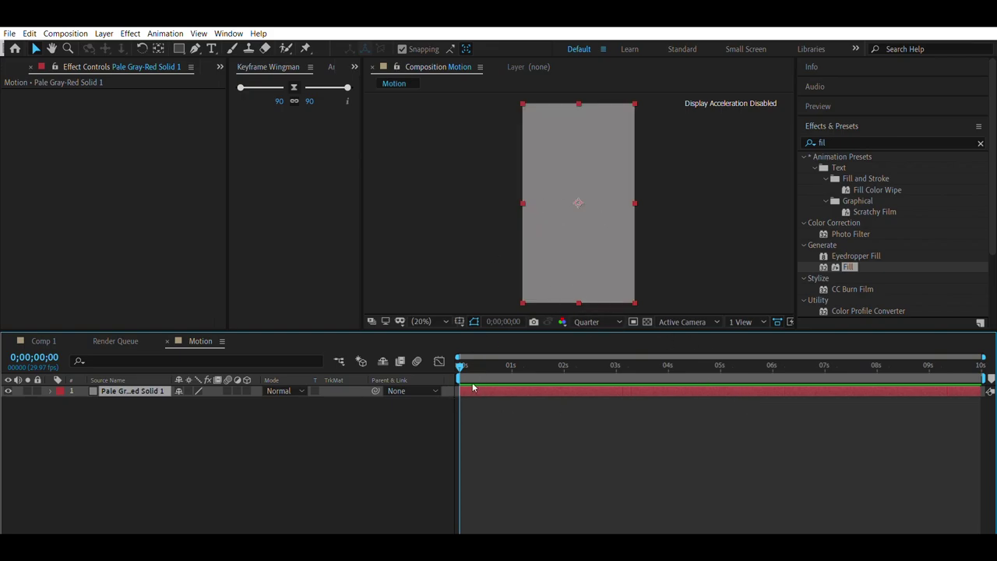
Step: Paste the Shorts text, center its anchor point and position, and add a rectangle shape over it
key("ctrl+v")
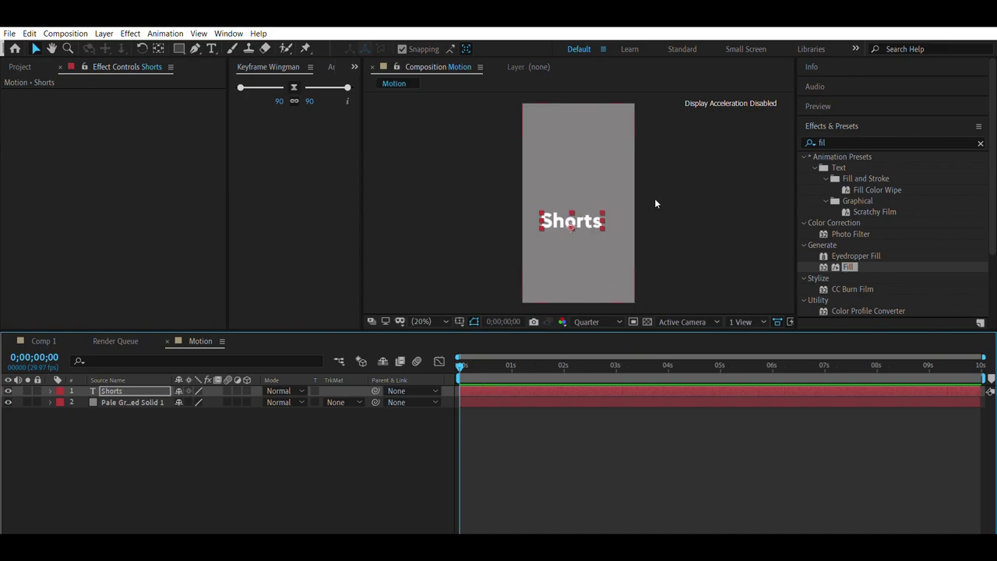
key("ctrl+alt+Home")
key("ctrl+Home")
key("ctrl+alt+b")
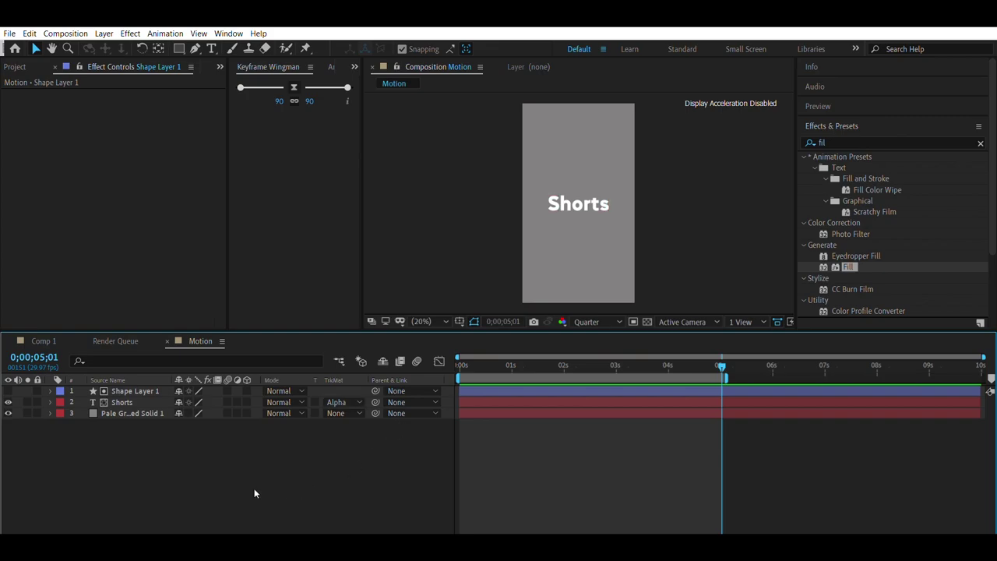
Step: Return to the first frame with the Shorts layer selected and play the rising text animation
key("ctrl+Down")
key("Home")
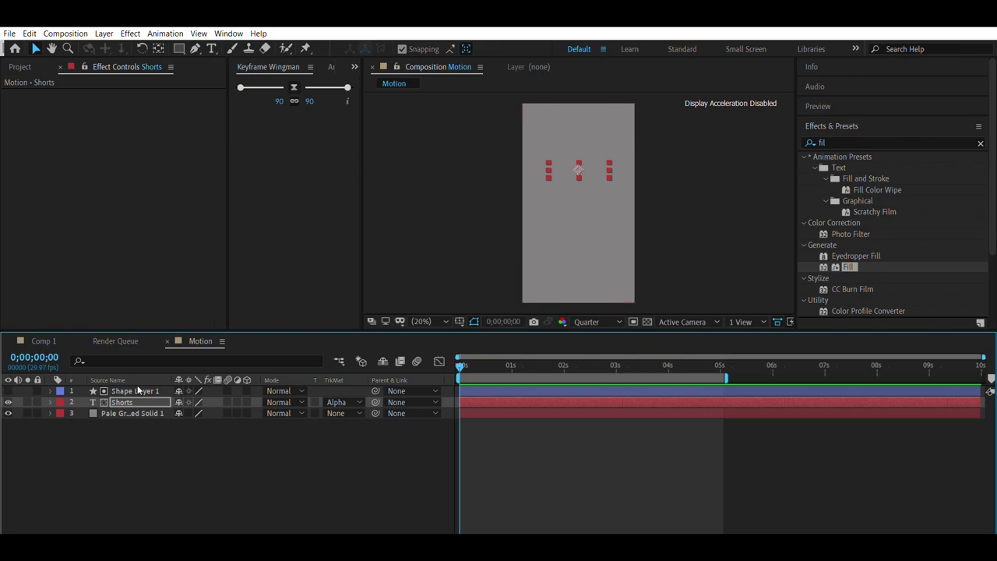
key("space")
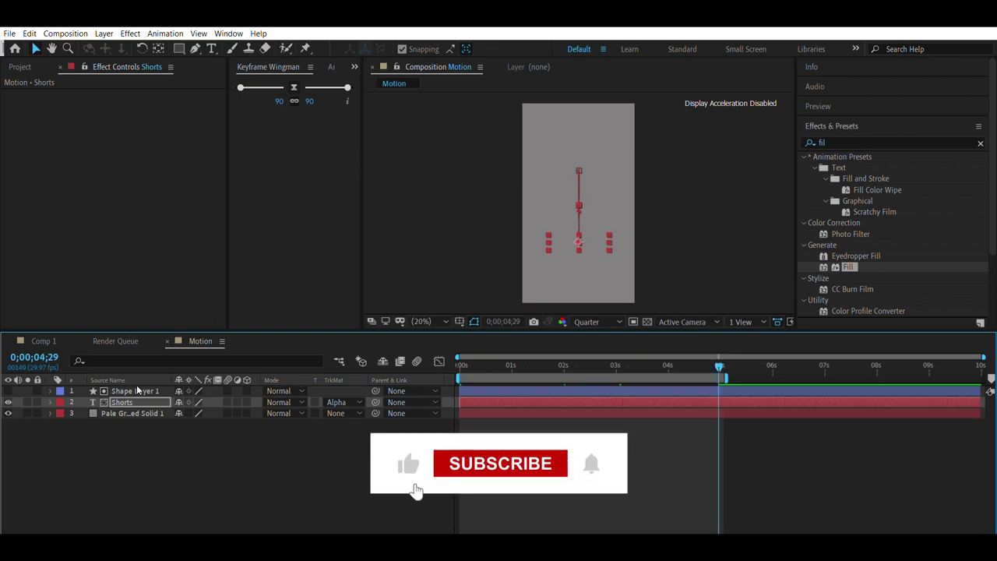
Step: Apply Easy Ease to the Shorts Position keyframes and preview the eased rise
key("p")
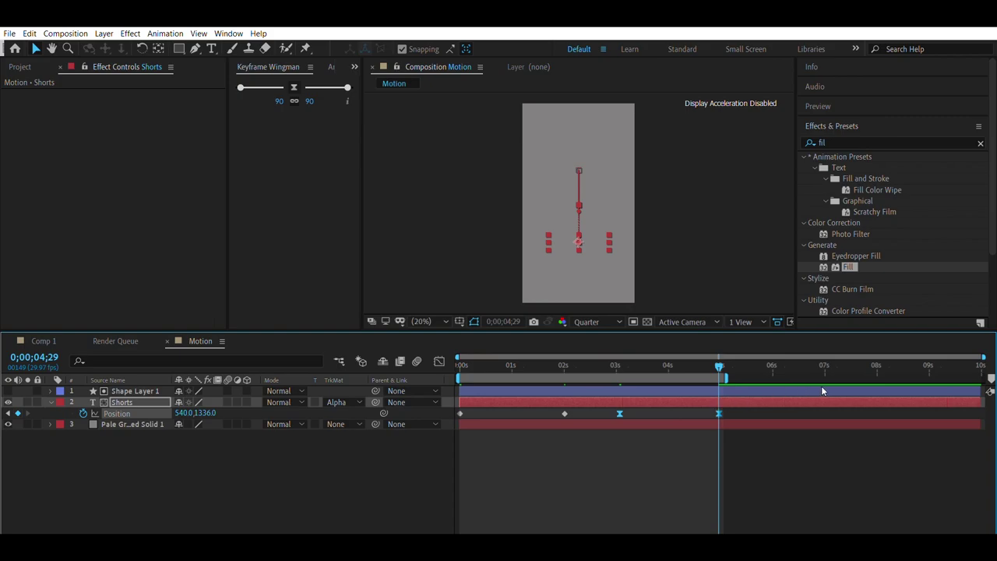
left_click(762, 460)
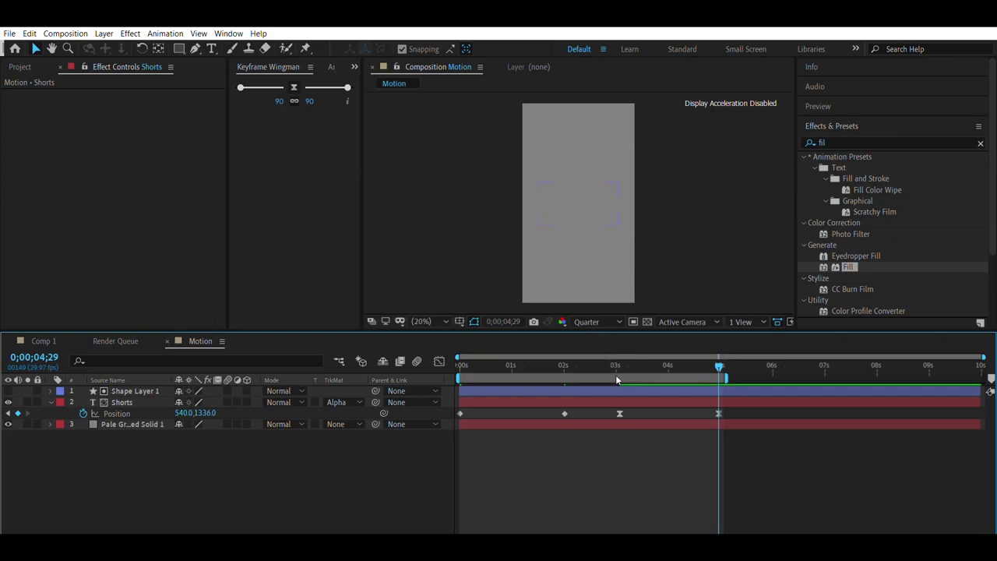
key("F9")
key("space")
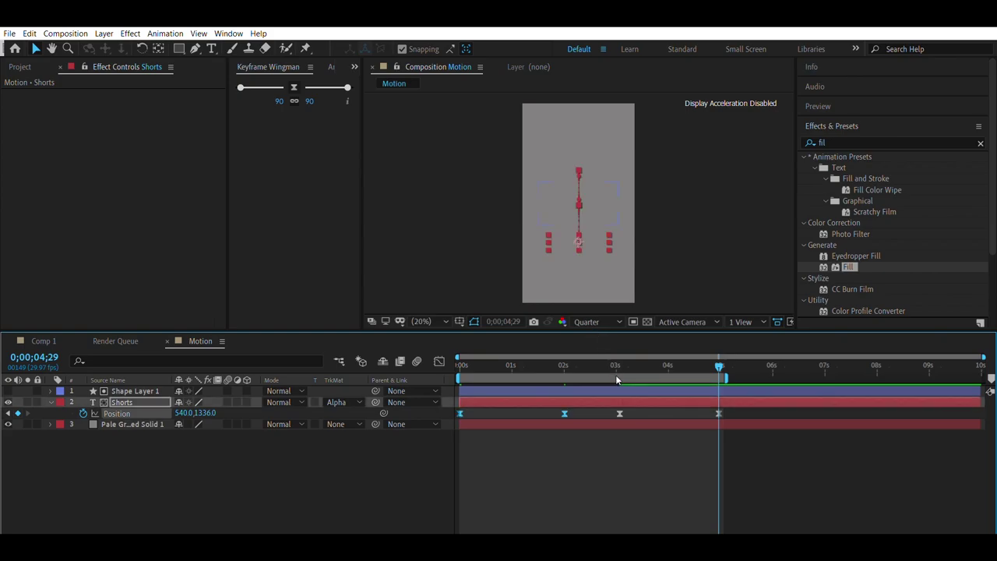
key("space")
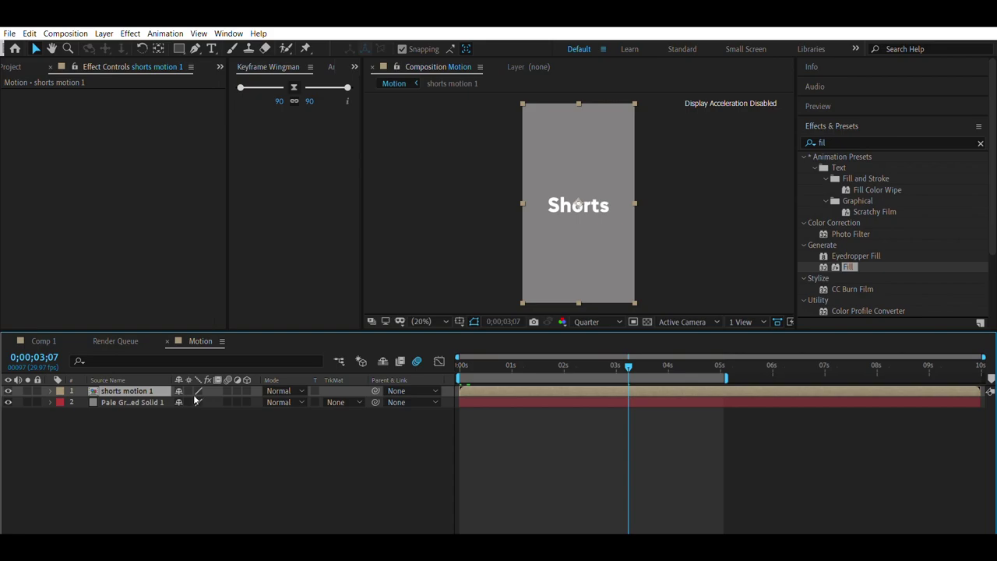
Step: Duplicate shorts motion 1, shift the top copy a few frames later, and show audio levels
key("ctrl+d")
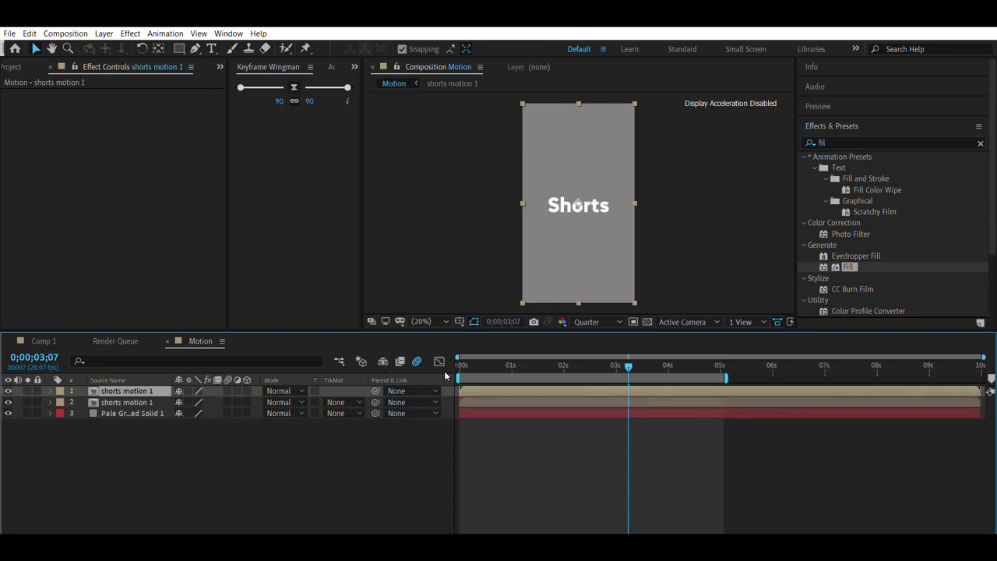
left_click_drag(475, 390, 486, 389)
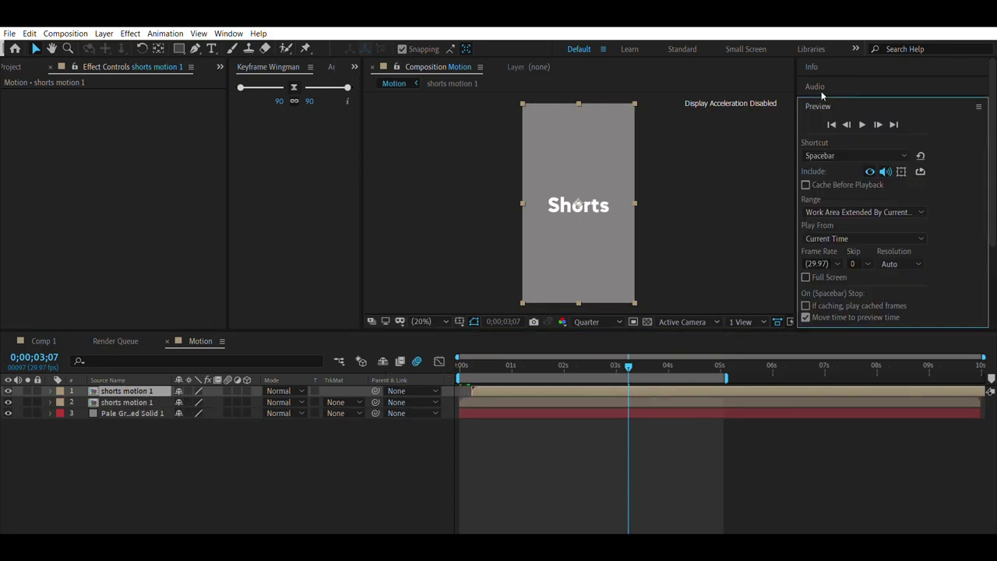
left_click(818, 106)
left_click(816, 82)
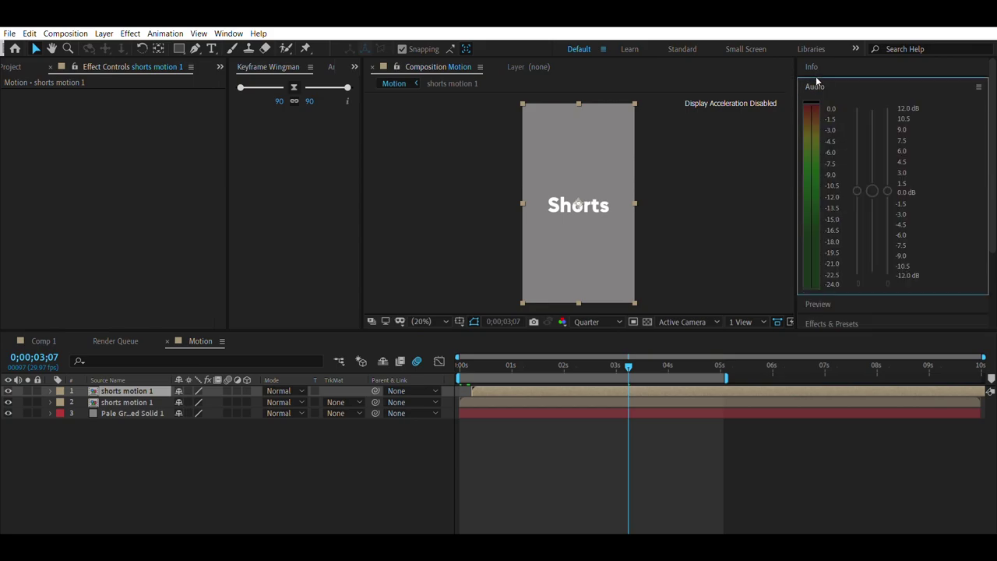
Step: Search Effects & Presets for 'fil' and apply Fill to the top shorts motion 1 copy
left_click(857, 315)
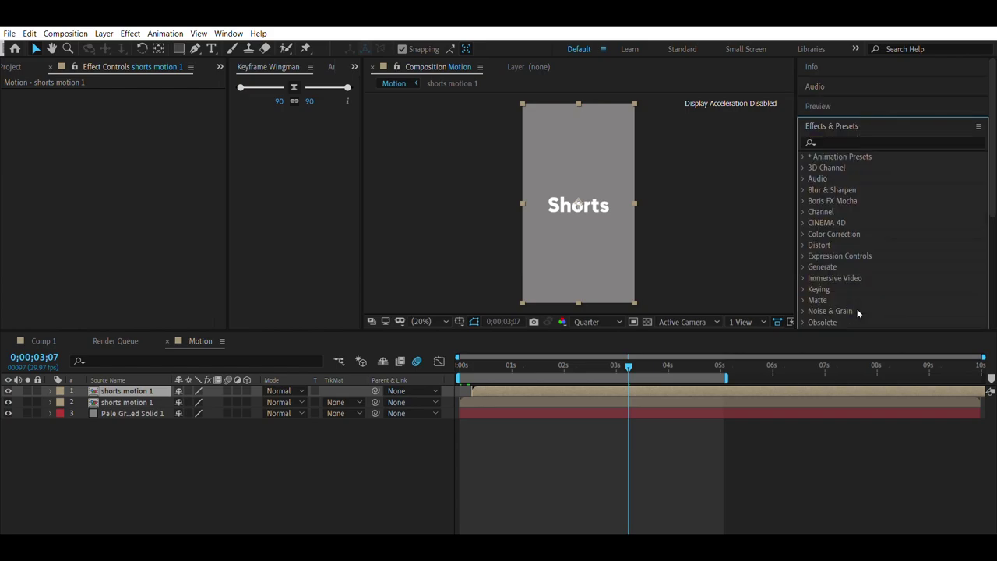
left_click(839, 140)
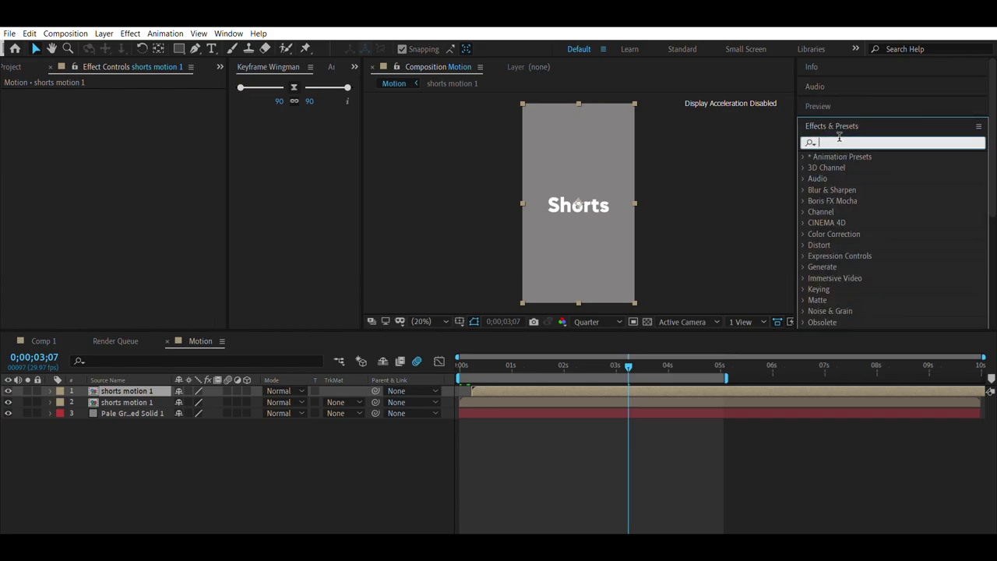
type("fil")
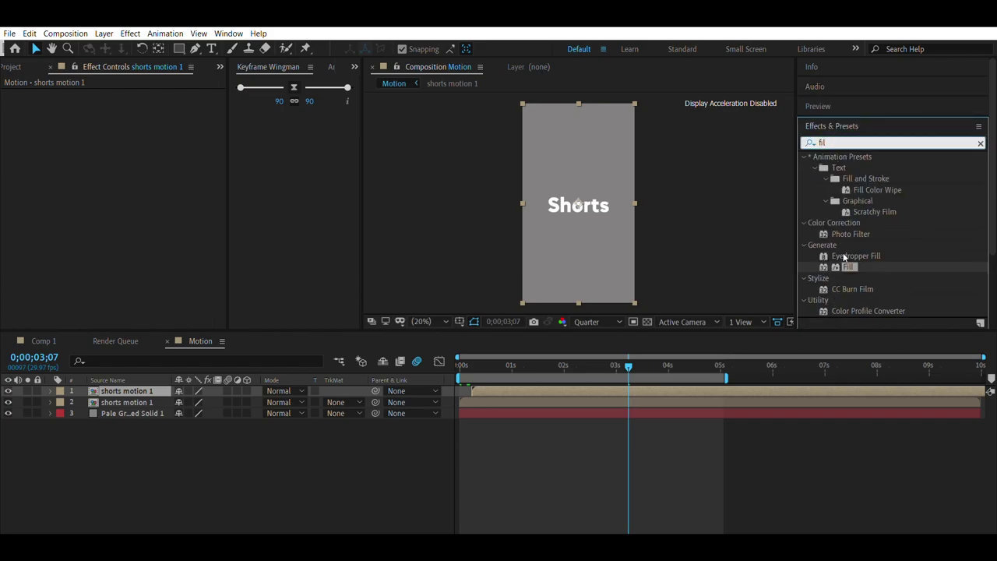
mouse_move(847, 267)
left_mouse_down()
mouse_move(527, 379)
mouse_move(527, 391)
left_mouse_up()
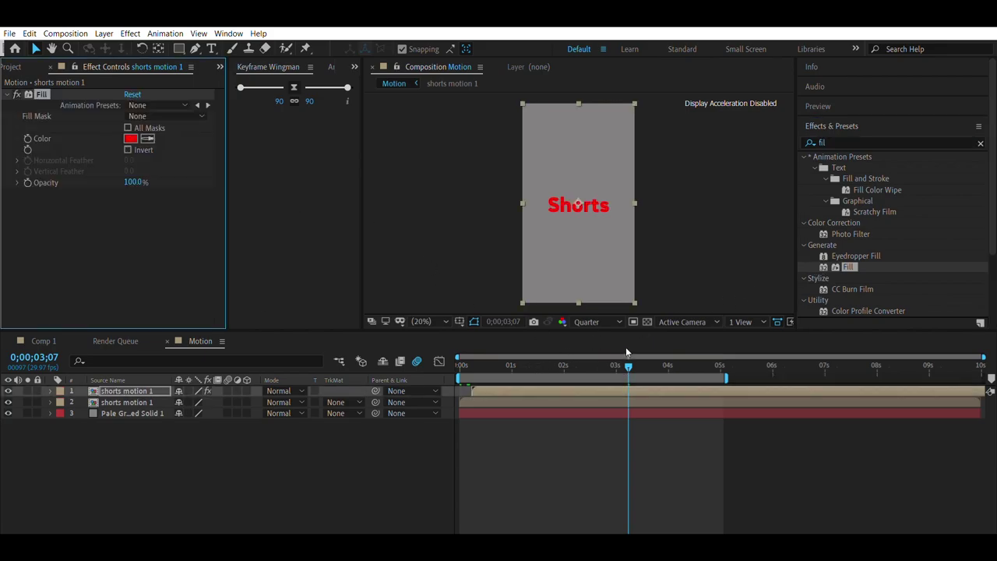
Step: Remove the extra Fill 2 effect so a single red Fill remains, then reselect layer 1
left_click_drag(628, 364, 573, 373)
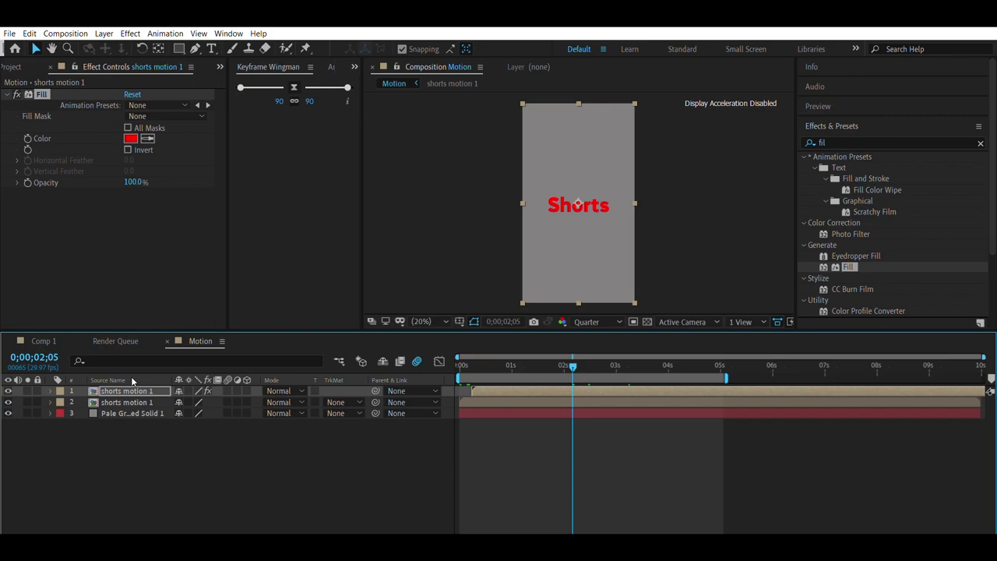
key("ctrl+d")
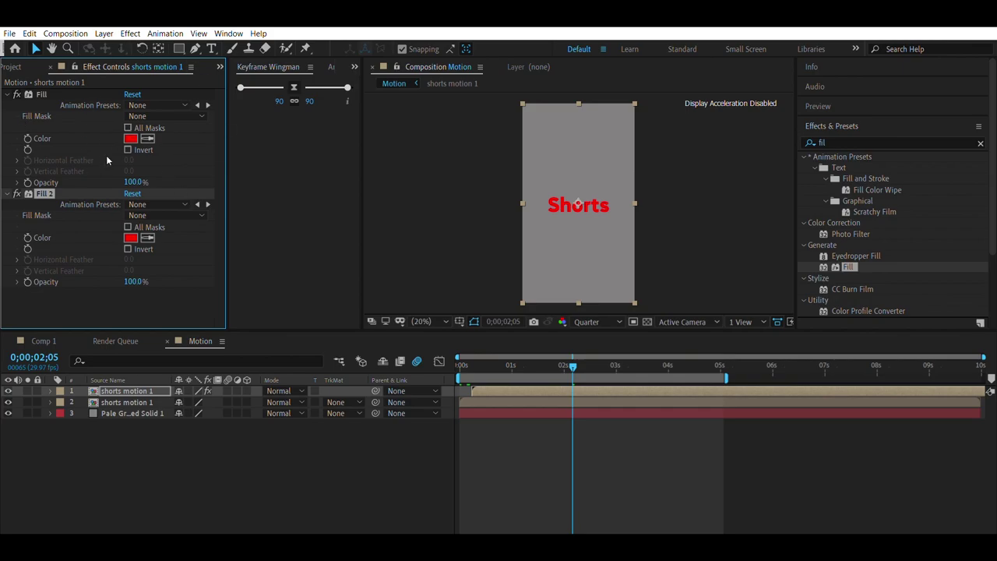
key("Delete")
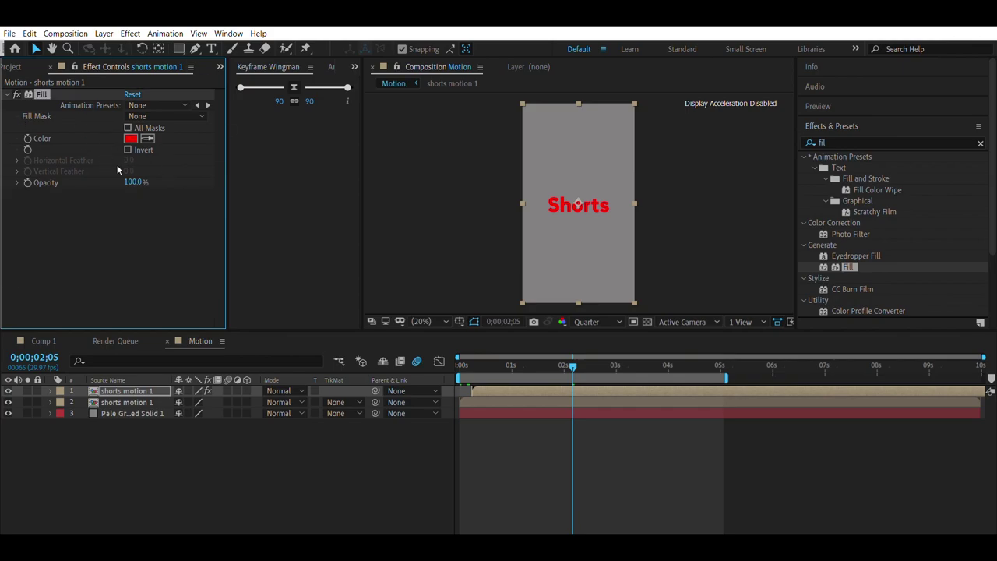
left_click(280, 488)
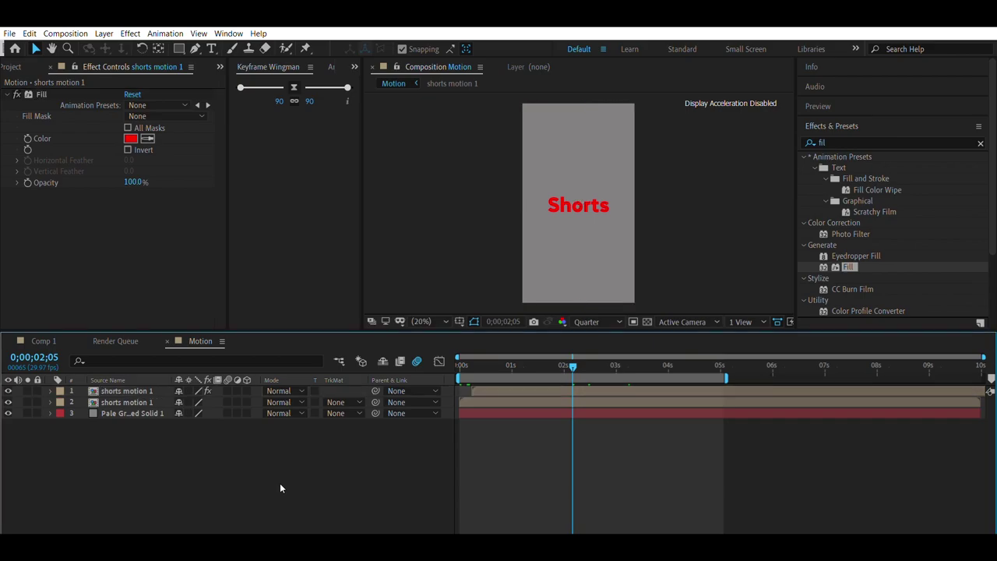
left_click(144, 390)
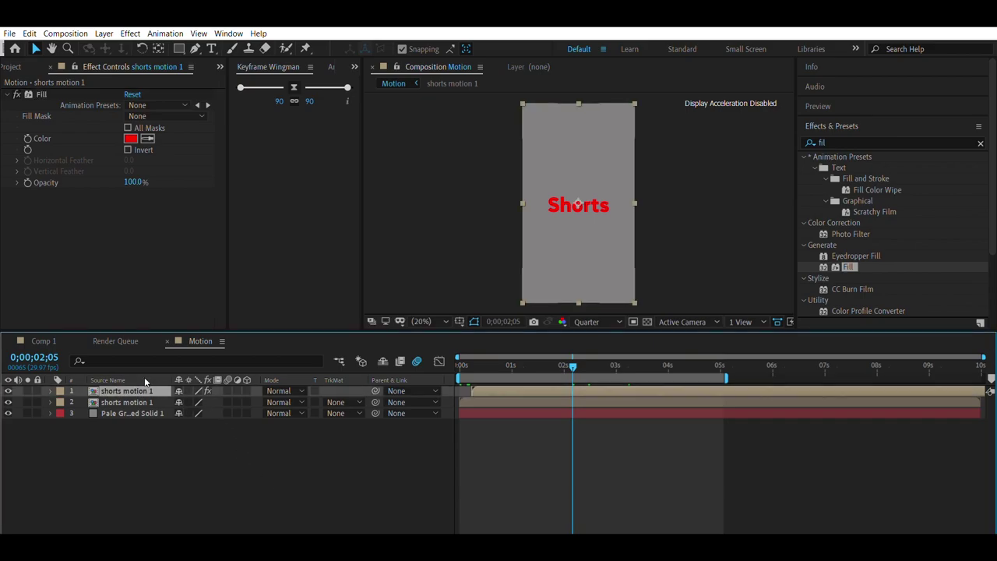
Step: Duplicate the top shorts motion 1 layer and delay the new copy by a few frames
key("ctrl+d")
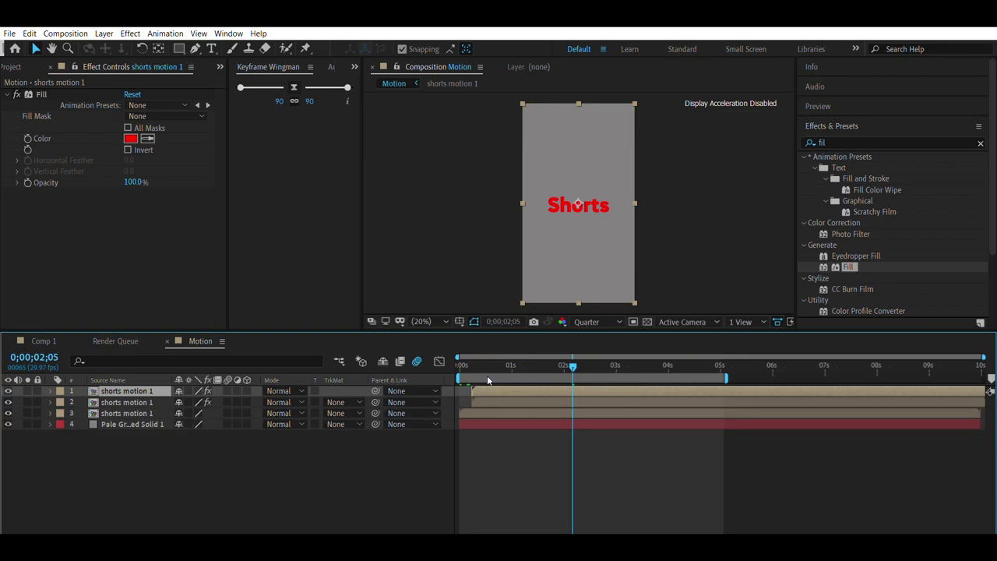
left_click_drag(498, 380, 501, 382)
key("Page_Down")
left_click(495, 364)
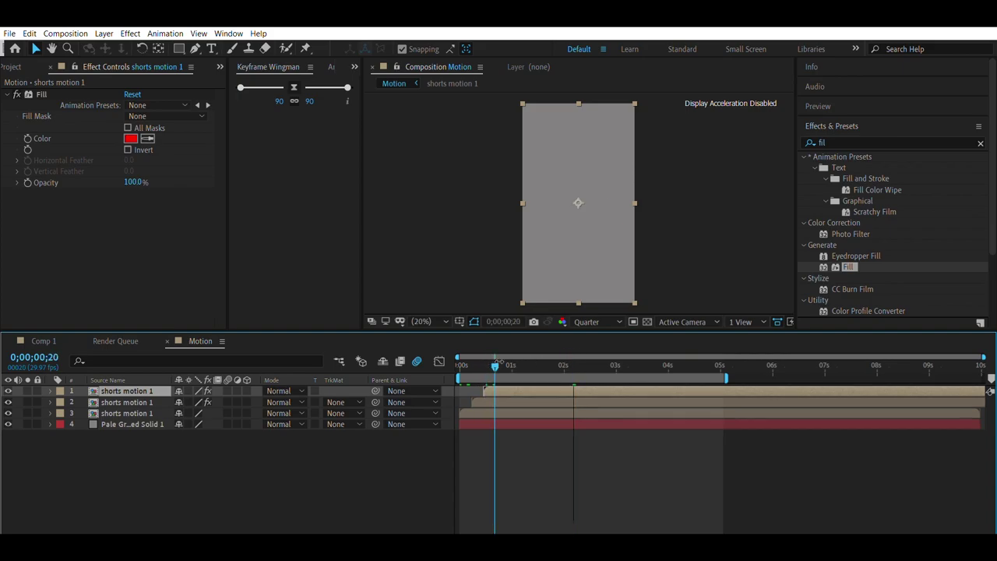
Step: Change the new copy's Fill color to blue and preview from the start
left_click(130, 139)
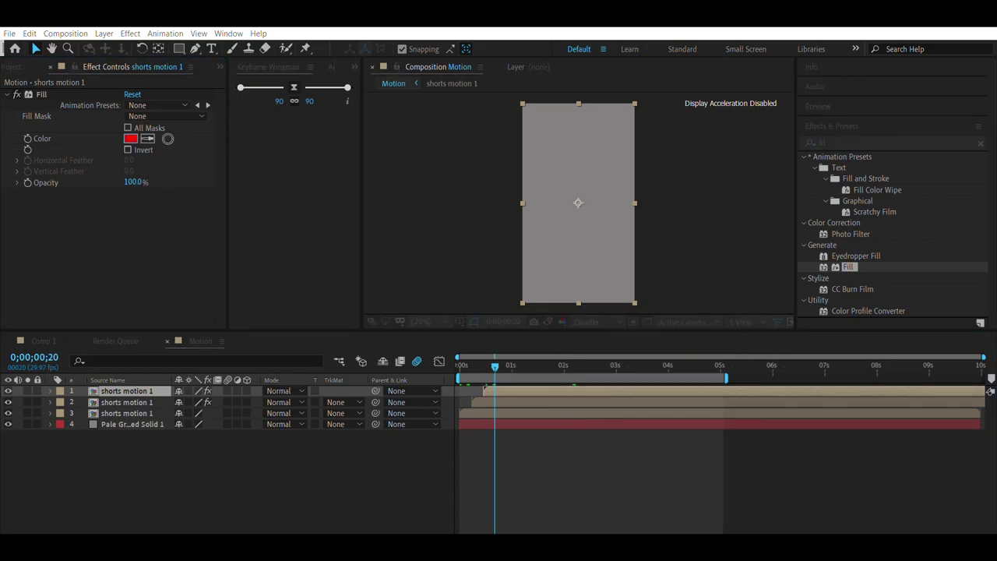
key("Return")
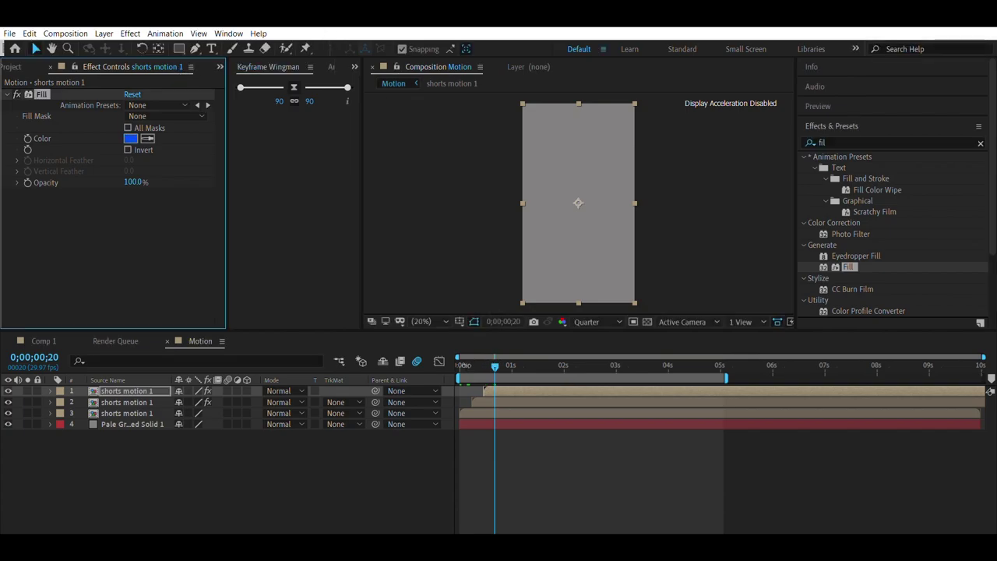
left_click(462, 364)
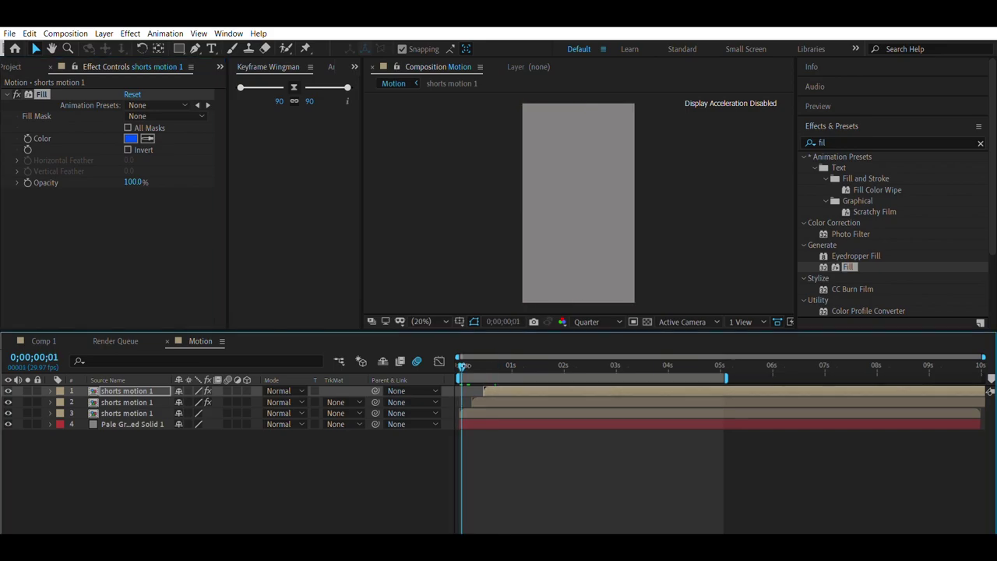
key("space")
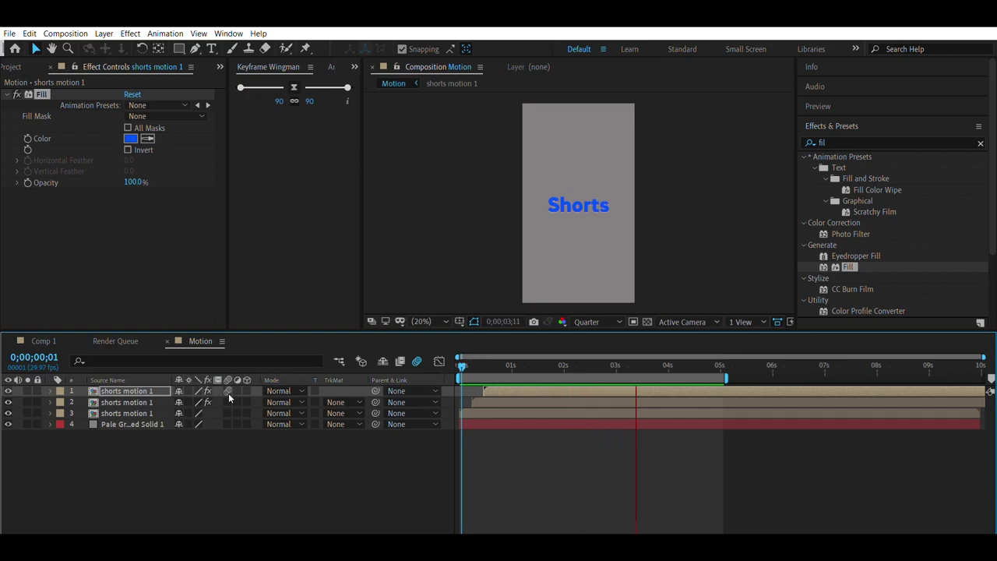
Step: Enable motion blur on layers 2 and 3, then stop the preview on layer 2
left_click_drag(229, 392, 228, 413)
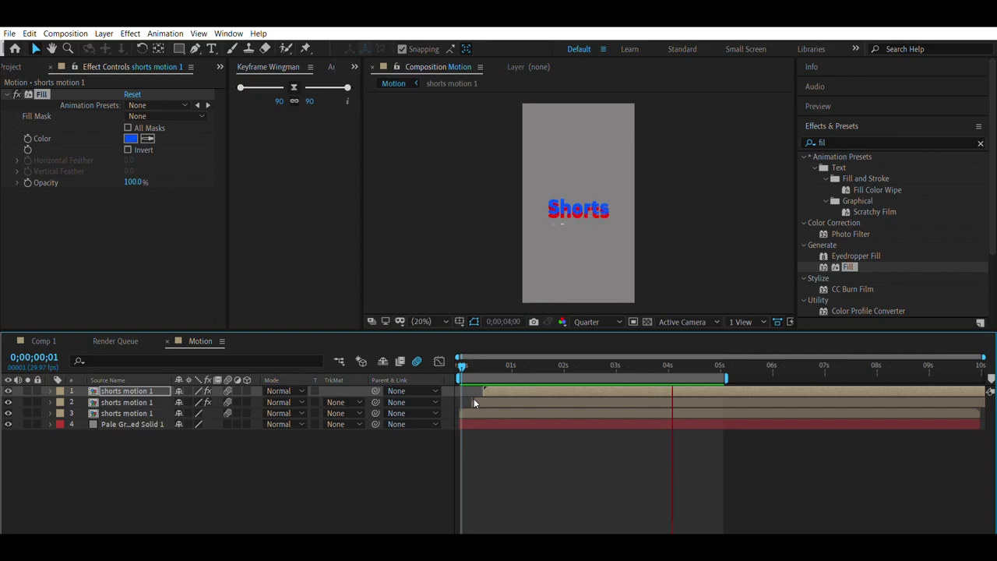
left_click(474, 401)
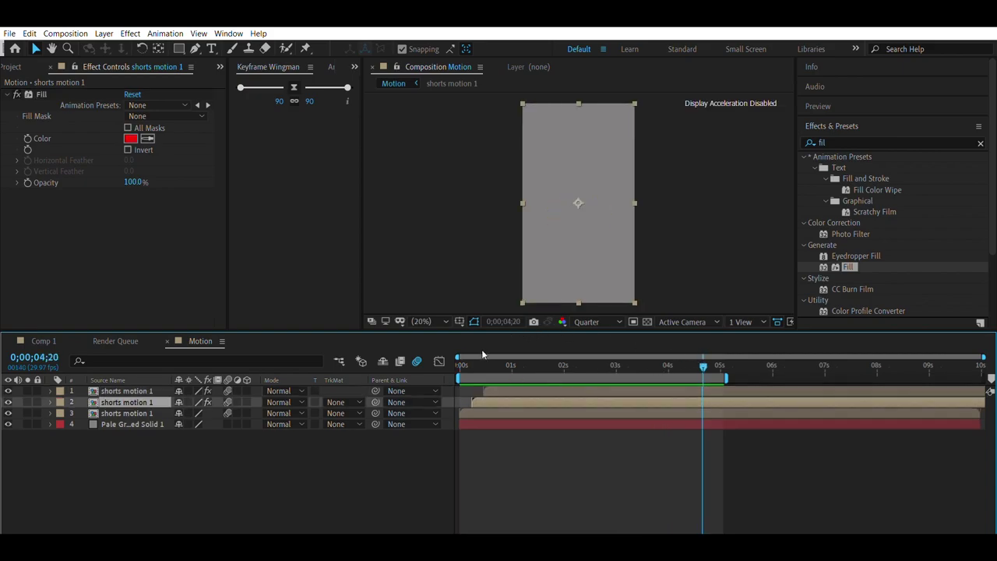
Step: Rewind to frame zero, switch to Comp 1, and preview its Pre-comp animation
left_click_drag(481, 364, 459, 364)
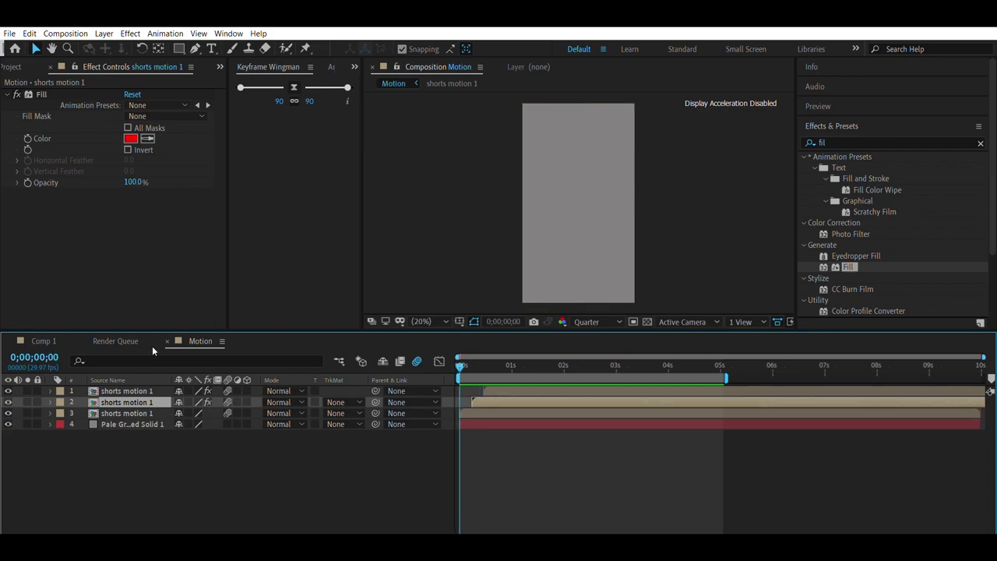
left_click(48, 336)
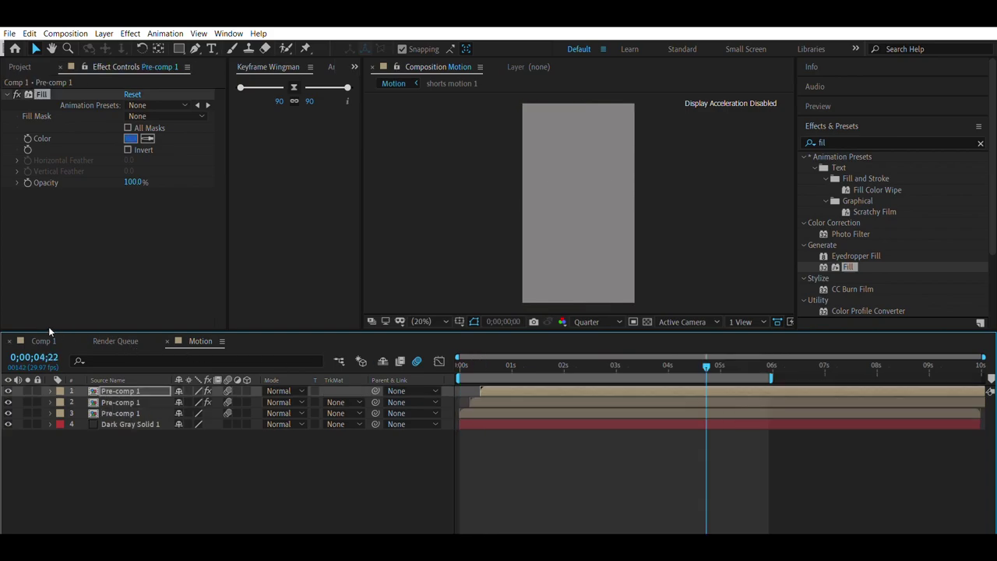
key("space")
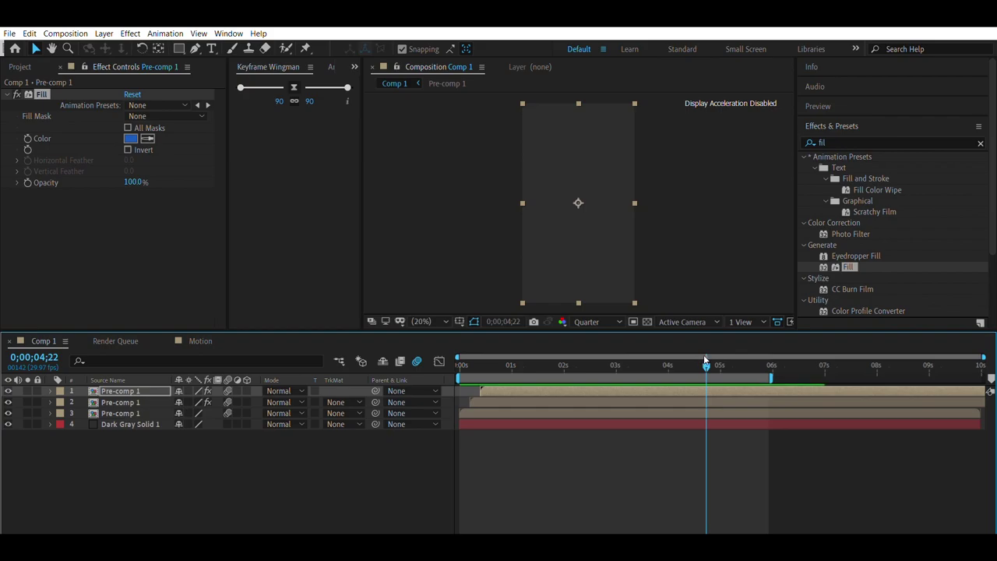
key("space")
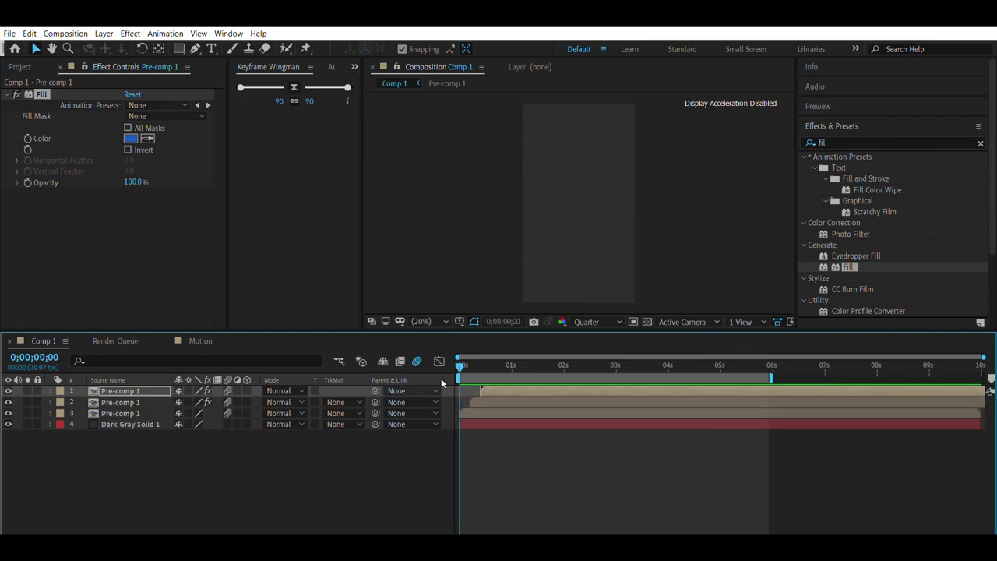
key("space")
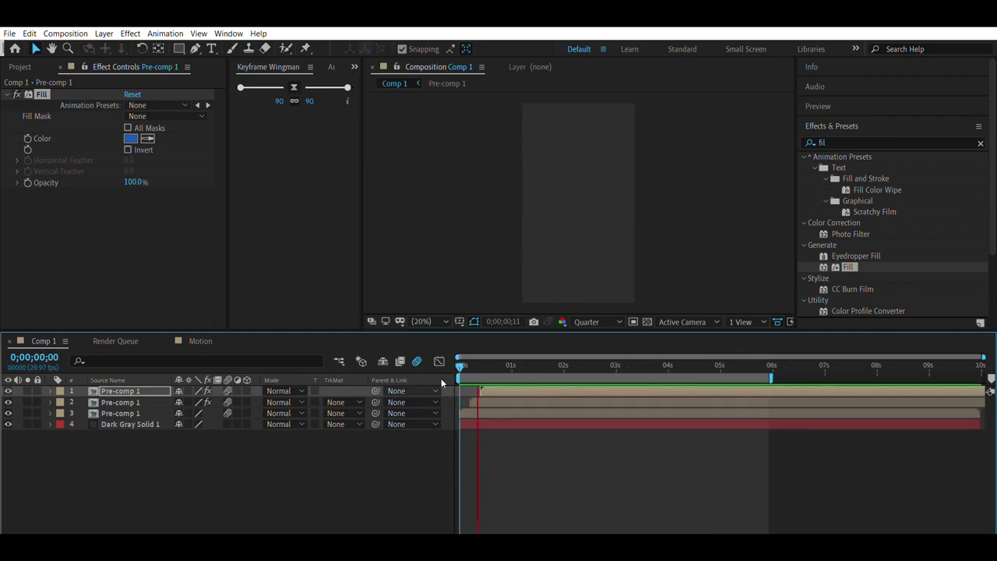